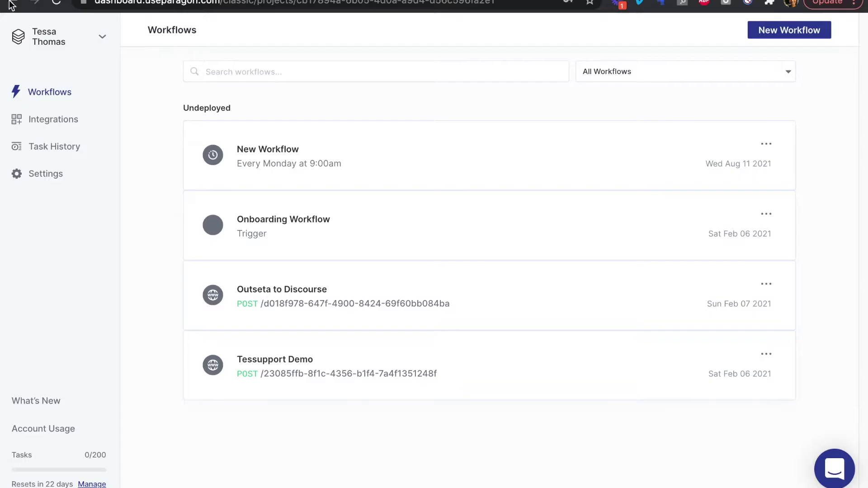
Step: Look at the Paragon Connect integrations catalog, and return to the Paragon Automate workflows
{"action": "left_click", "coordinate": [52, 40]}
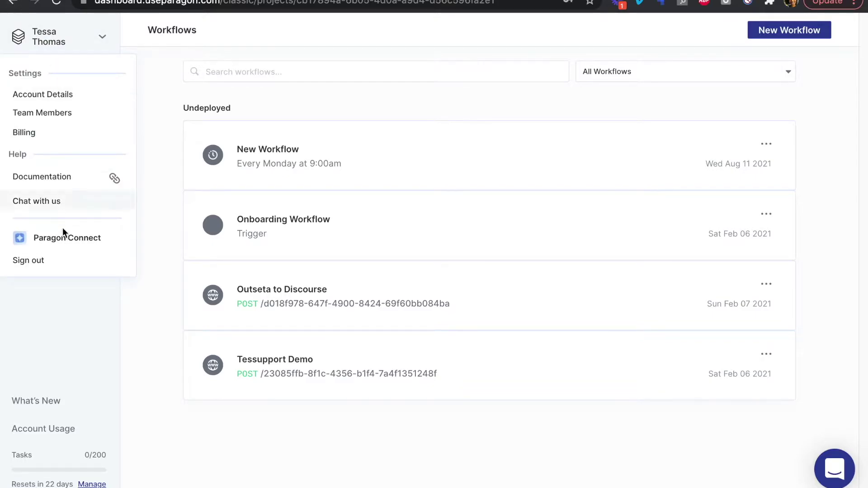
{"action": "left_click", "coordinate": [67, 238]}
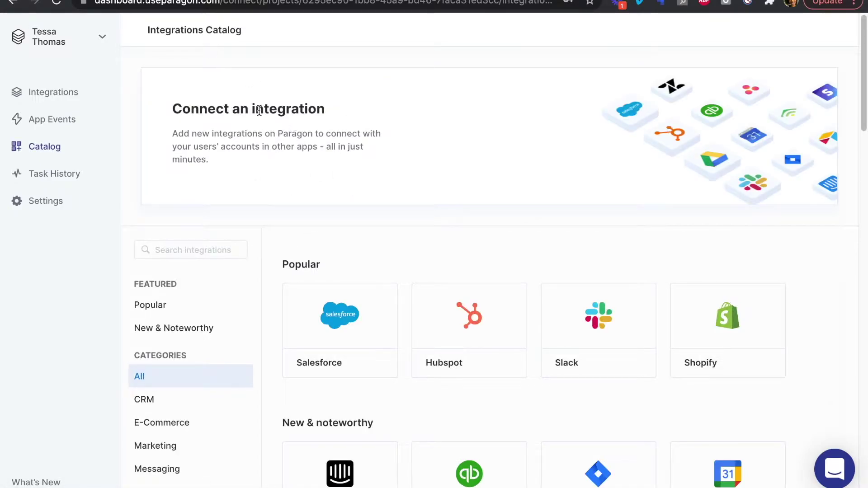
{"action": "left_click", "coordinate": [82, 39]}
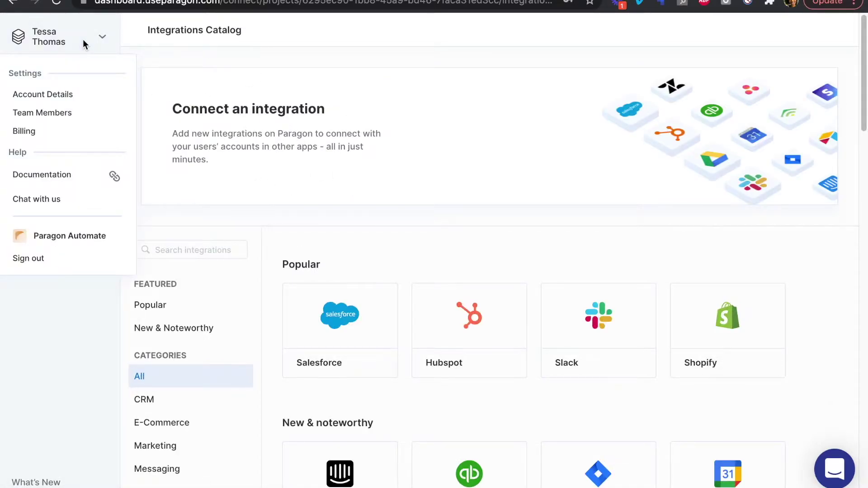
{"action": "left_click", "coordinate": [79, 241]}
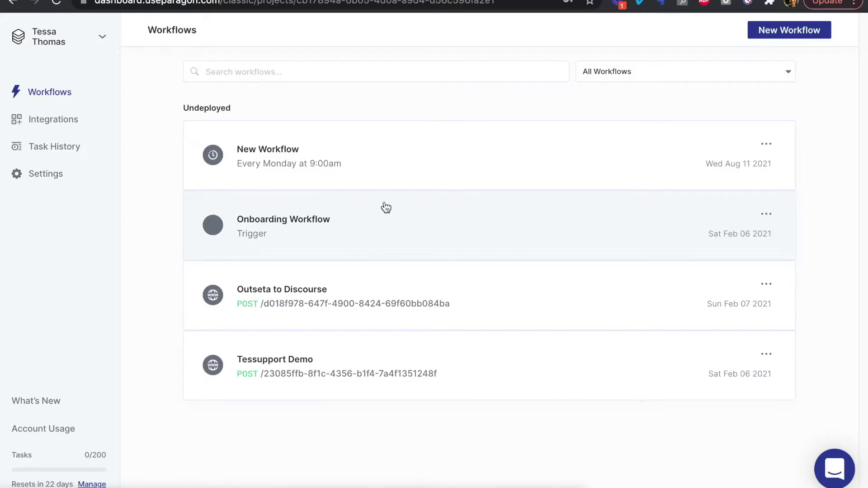
Step: Create a new workflow with a Scheduler trigger that runs weekly on Monday at 9:00am in (GMT-05:00) Eastern Time
{"action": "left_click", "coordinate": [783, 31]}
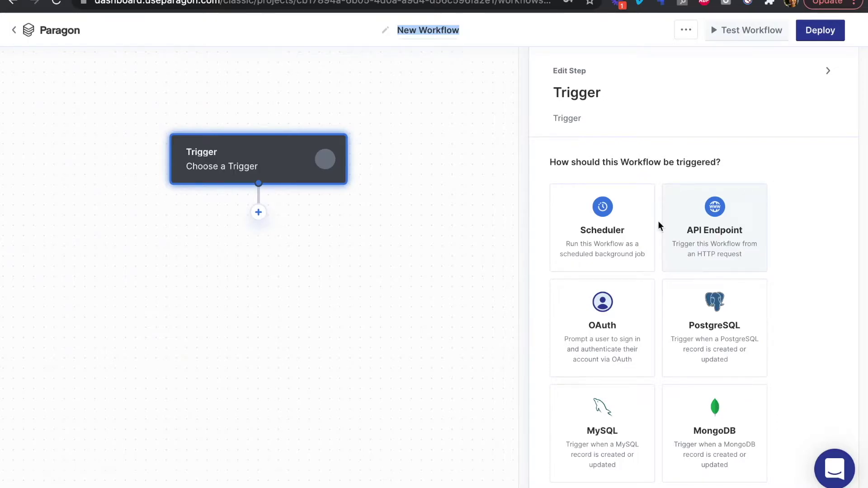
{"action": "left_click", "coordinate": [624, 231]}
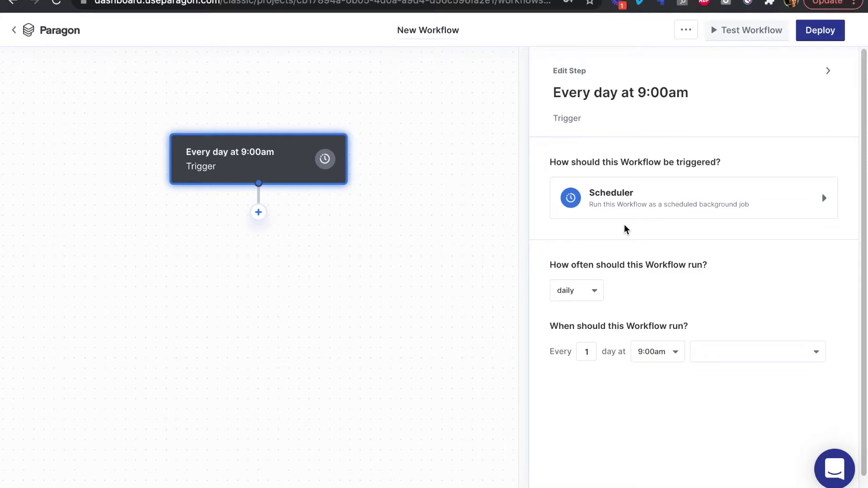
{"action": "left_click", "coordinate": [593, 293]}
{"action": "left_click", "coordinate": [591, 300]}
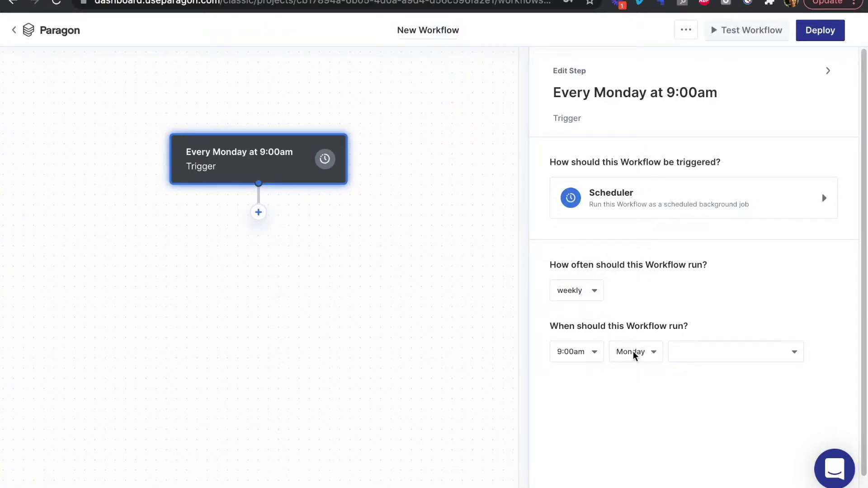
{"action": "left_click", "coordinate": [794, 357]}
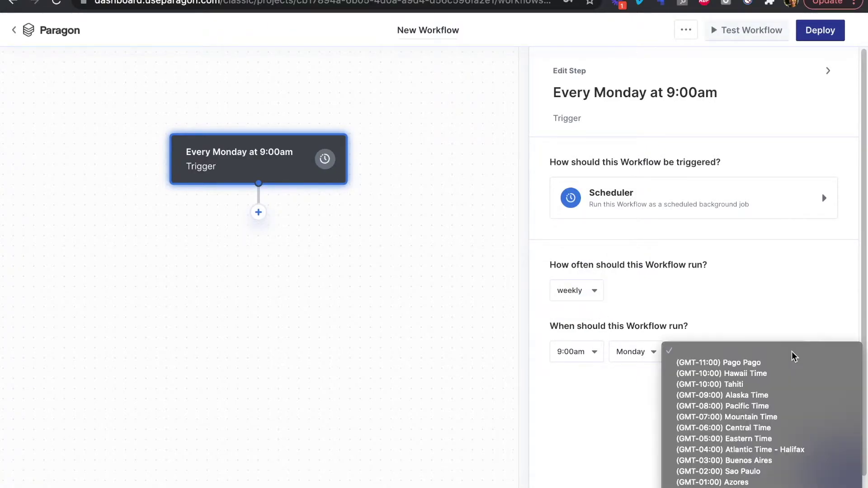
{"action": "left_click", "coordinate": [773, 440]}
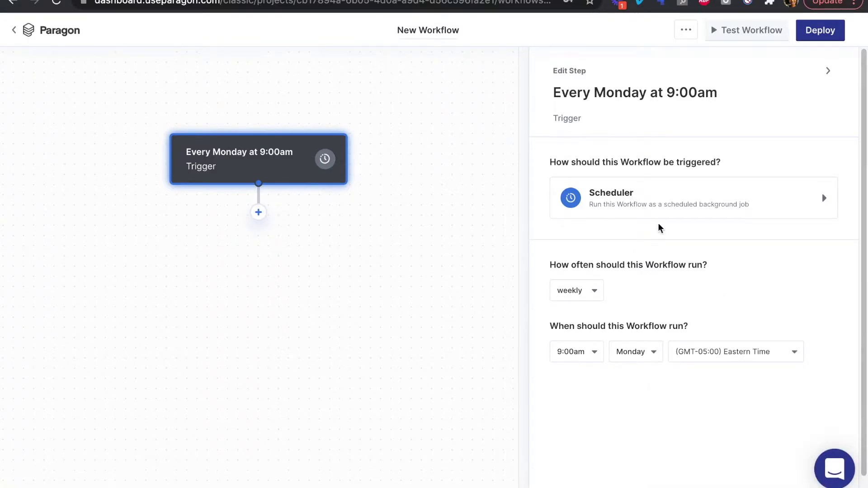
Step: Switch to the Staff Celebrations spreadsheet in Google Sheets and examine its name, birthday and start date columns
{"action": "left_click", "coordinate": [440, 0]}
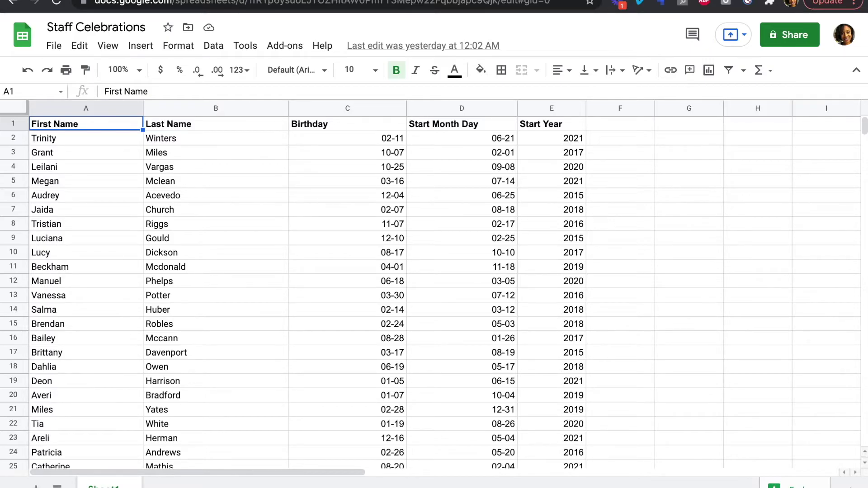
{"action": "scroll", "coordinate": [453, 250], "scroll_direction": "down", "scroll_amount": 2}
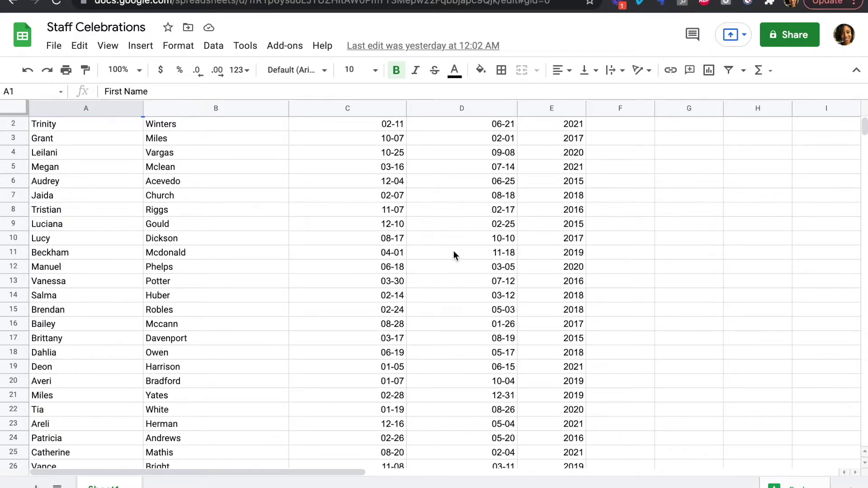
{"action": "scroll", "coordinate": [442, 345], "scroll_direction": "down", "scroll_amount": 6}
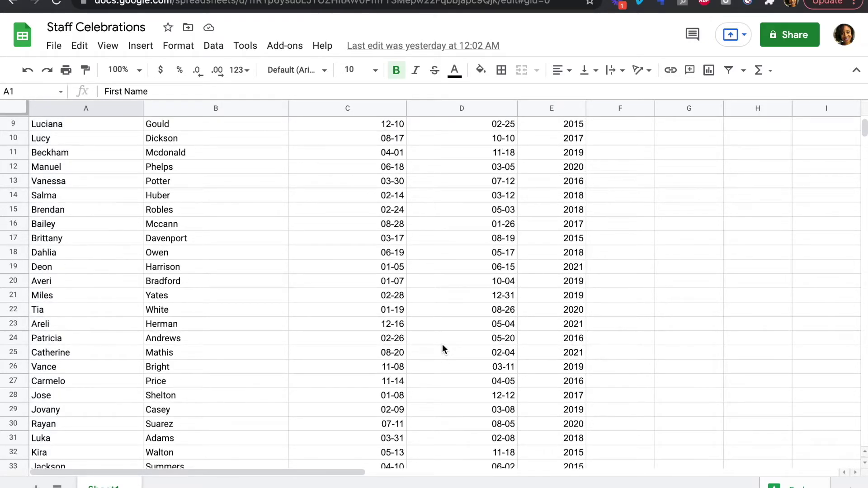
{"action": "scroll", "coordinate": [442, 348], "scroll_direction": "down", "scroll_amount": 3}
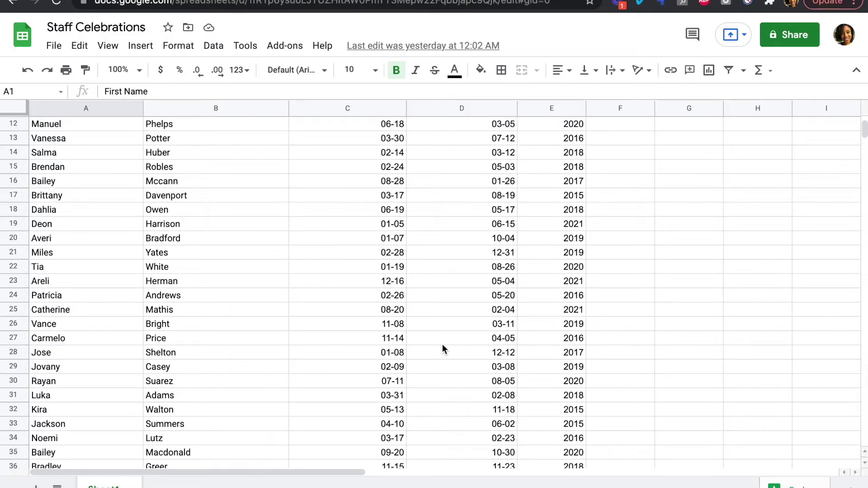
{"action": "scroll", "coordinate": [442, 347], "scroll_direction": "up", "scroll_amount": 10}
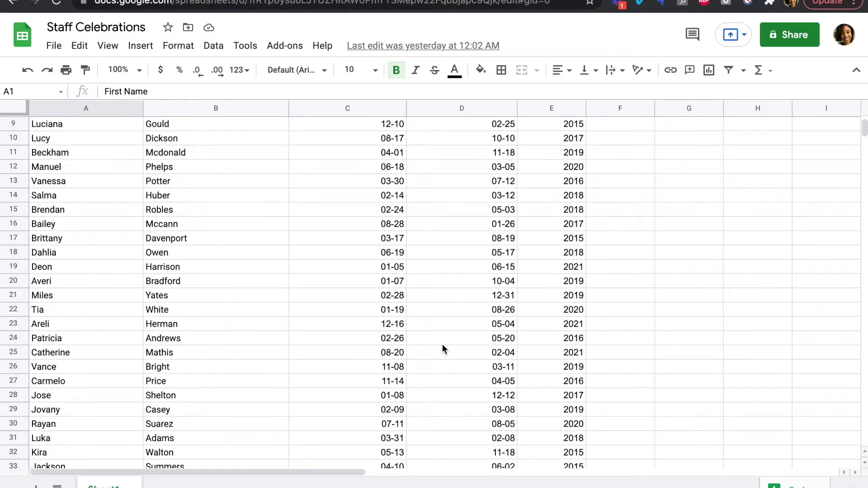
{"action": "scroll", "coordinate": [442, 349], "scroll_direction": "up", "scroll_amount": 1}
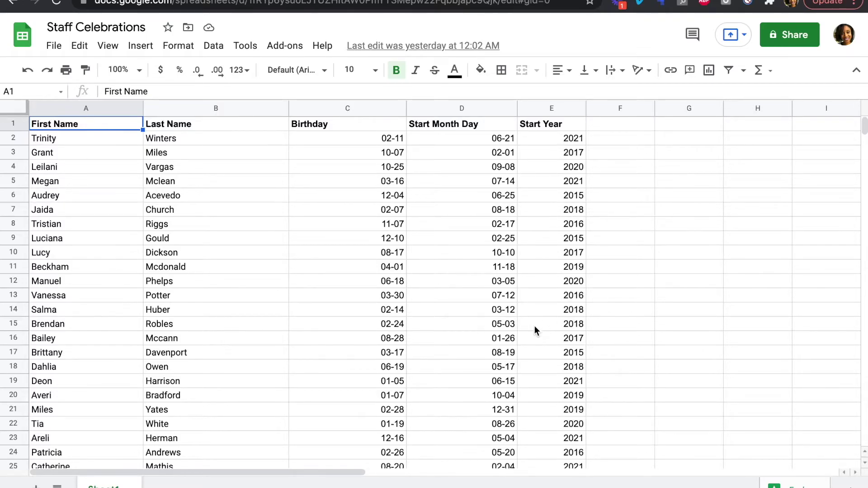
{"action": "scroll", "coordinate": [532, 328], "scroll_direction": "down", "scroll_amount": 8}
{"action": "scroll", "coordinate": [530, 327], "scroll_direction": "down", "scroll_amount": 3}
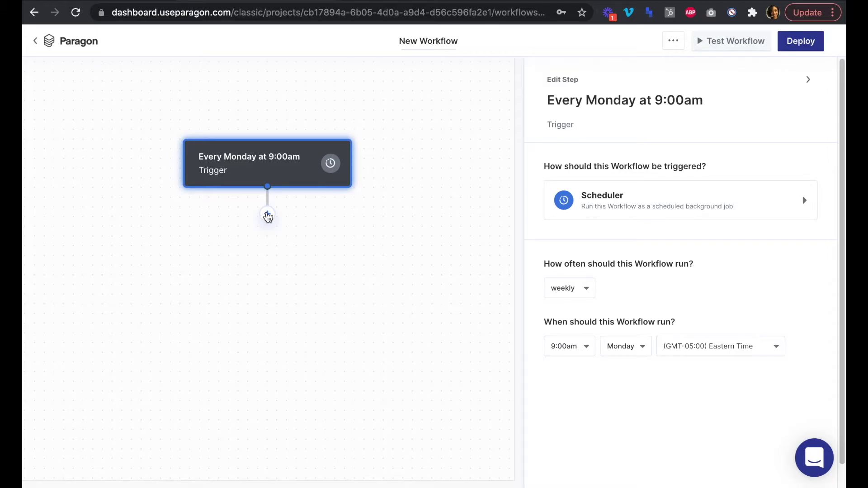
Step: In the Paragon workflow, add a Google Sheets step after the trigger and choose the connected Google Sheets account for it
{"action": "left_click", "coordinate": [268, 215]}
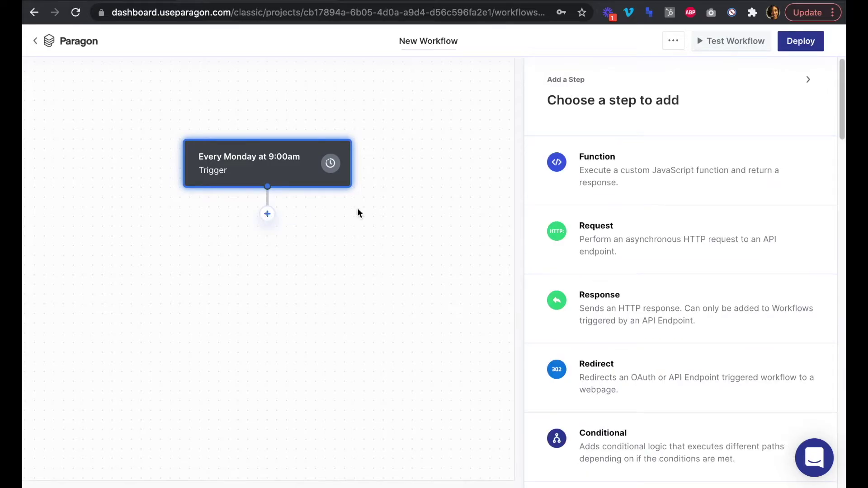
{"action": "scroll", "coordinate": [639, 250], "scroll_direction": "down", "scroll_amount": 2}
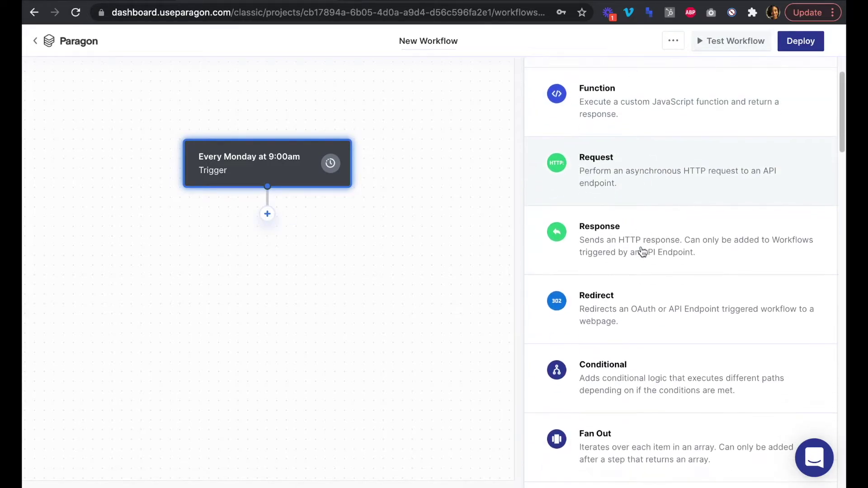
{"action": "scroll", "coordinate": [640, 251], "scroll_direction": "up", "scroll_amount": 2}
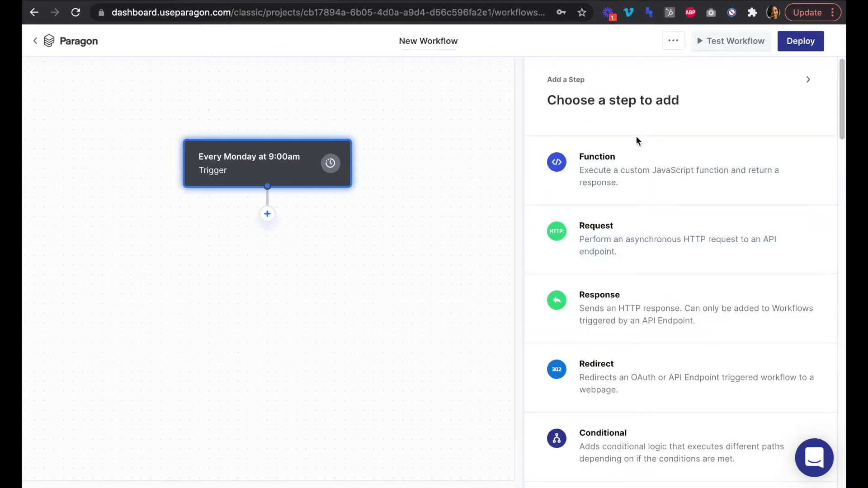
{"action": "scroll", "coordinate": [633, 279], "scroll_direction": "down", "scroll_amount": 5}
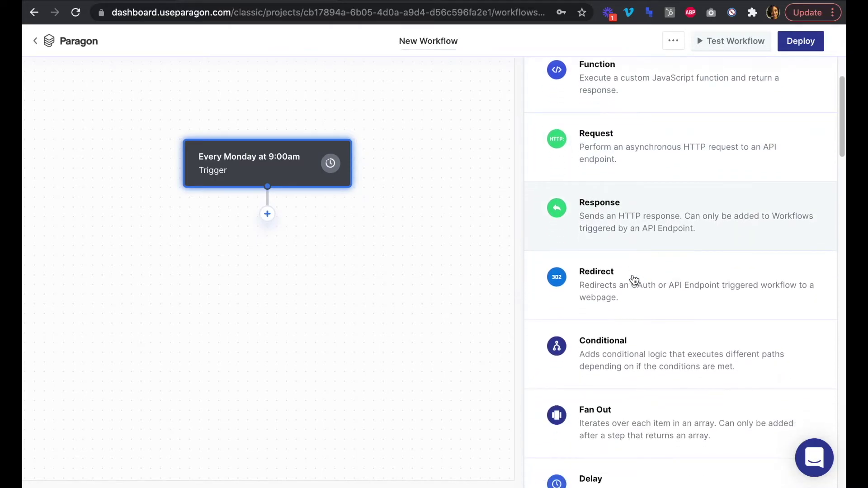
{"action": "scroll", "coordinate": [633, 279], "scroll_direction": "down", "scroll_amount": 7}
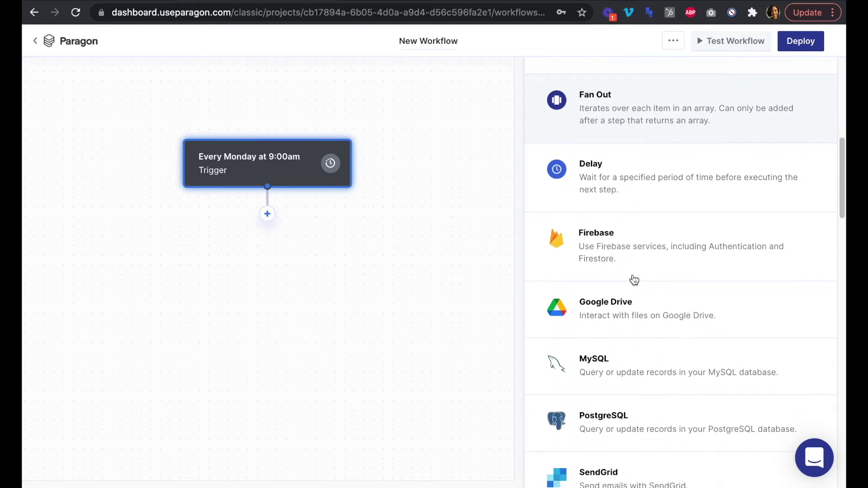
{"action": "scroll", "coordinate": [634, 280], "scroll_direction": "down", "scroll_amount": 3}
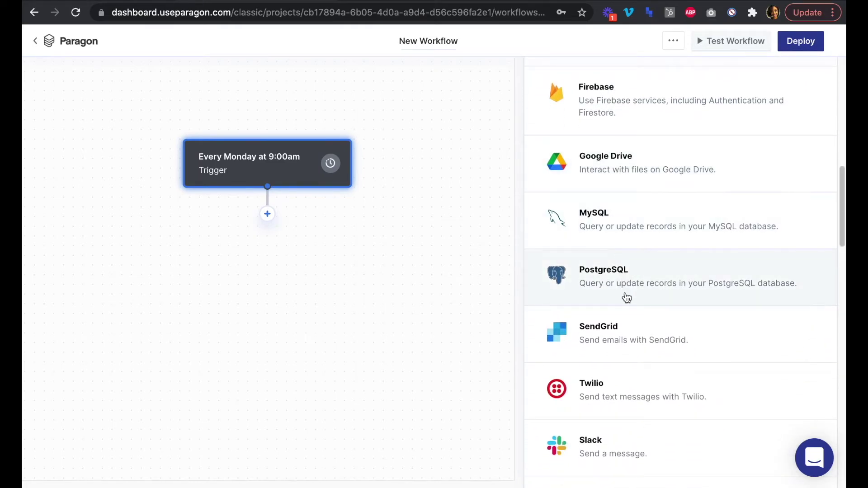
{"action": "scroll", "coordinate": [626, 297], "scroll_direction": "down", "scroll_amount": 6}
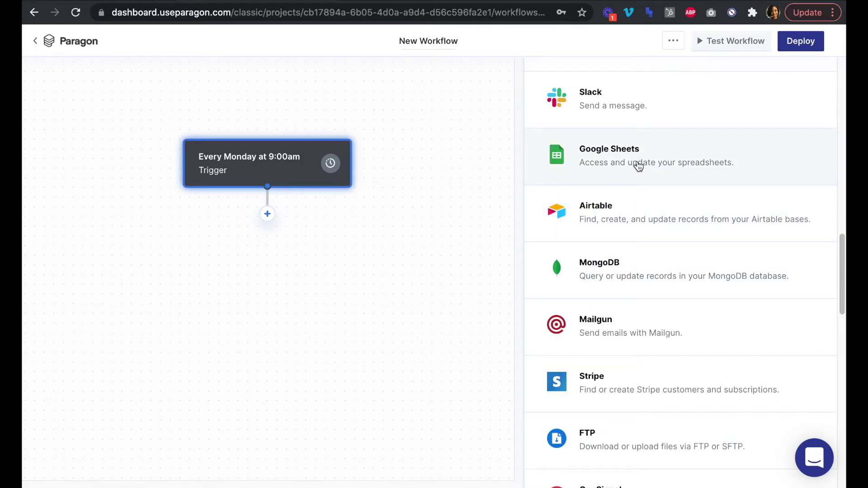
{"action": "left_click", "coordinate": [638, 166]}
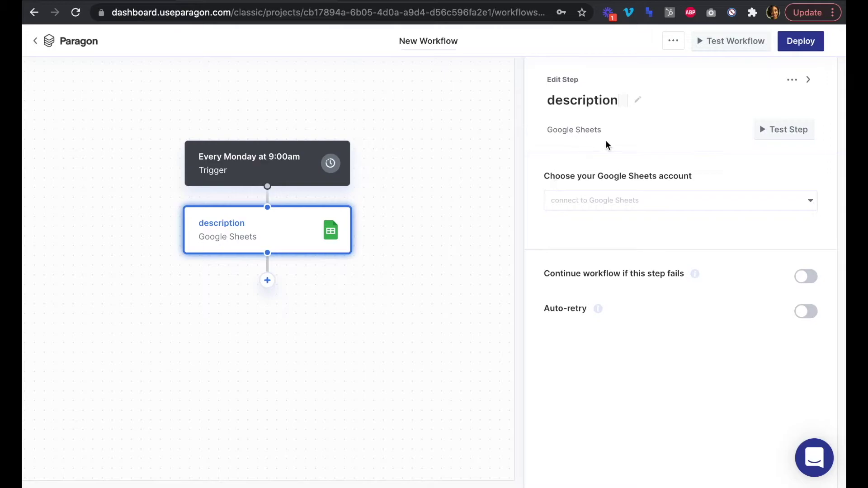
{"action": "left_click", "coordinate": [621, 200]}
{"action": "left_click", "coordinate": [620, 255]}
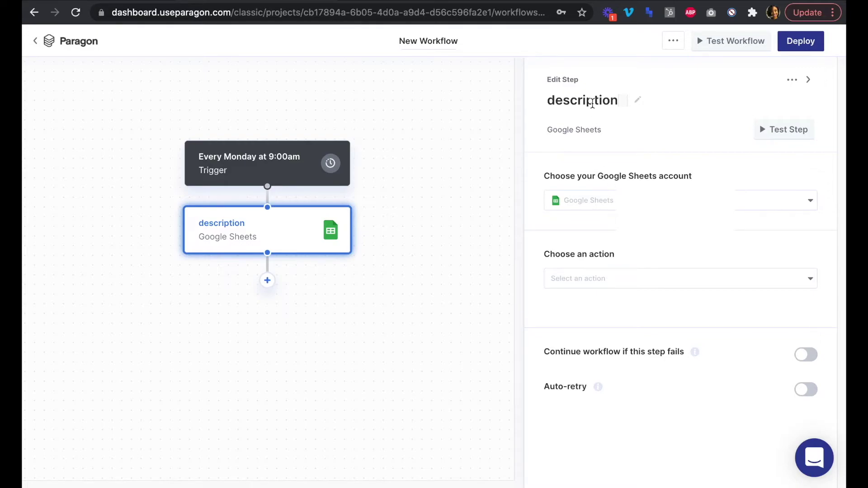
Step: Rename the Google Sheets step as Staff Celebrations
{"action": "left_click", "coordinate": [592, 101]}
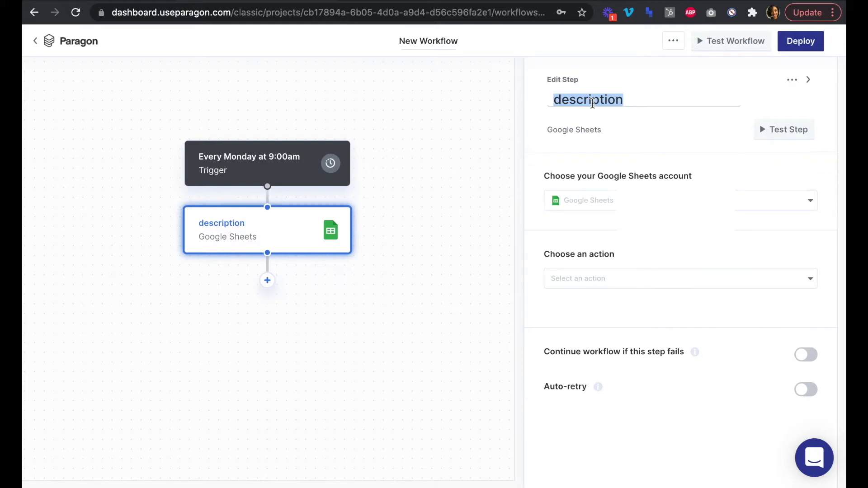
{"action": "type", "text": "Staff Cel"}
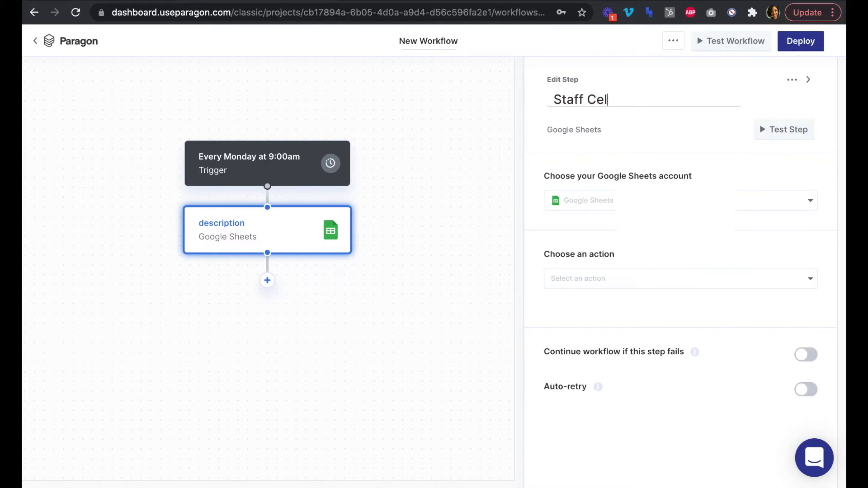
{"action": "type", "text": "ebrations"}
{"action": "left_click", "coordinate": [623, 131]}
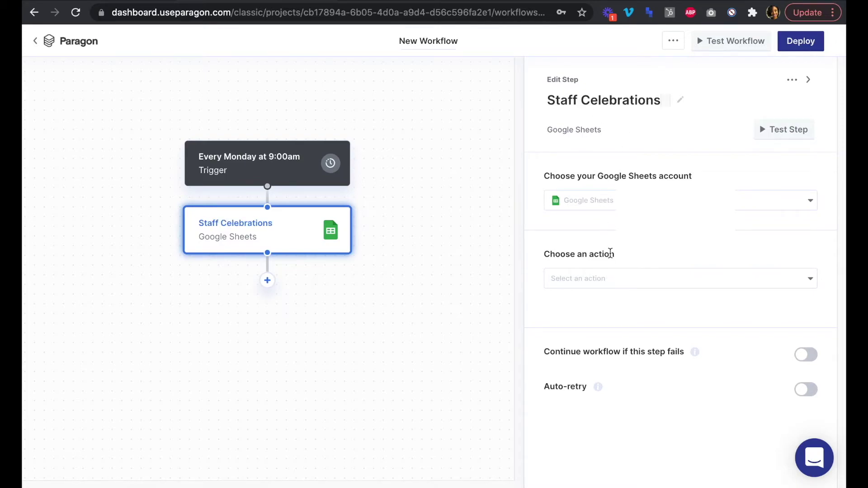
Step: Set the step's action to Get rows from spreadsheet, using the Staff Celebrations spreadsheet and its Sheet1 worksheet
{"action": "left_click", "coordinate": [648, 280]}
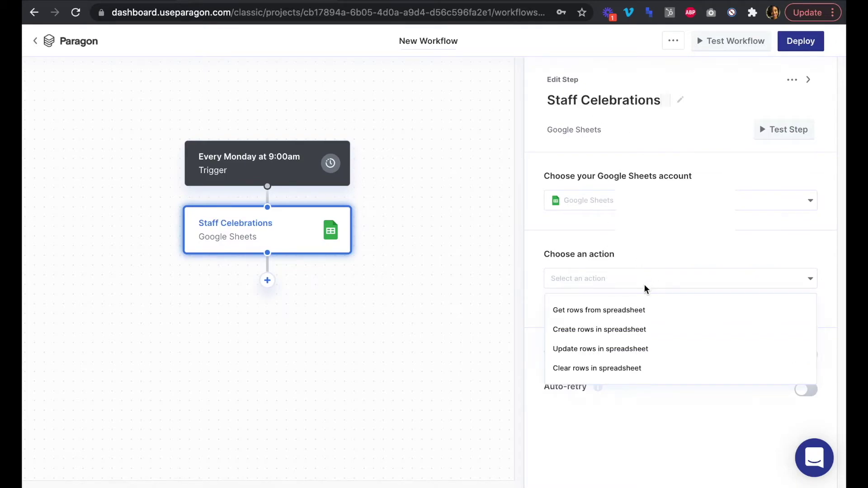
{"action": "left_click", "coordinate": [617, 311]}
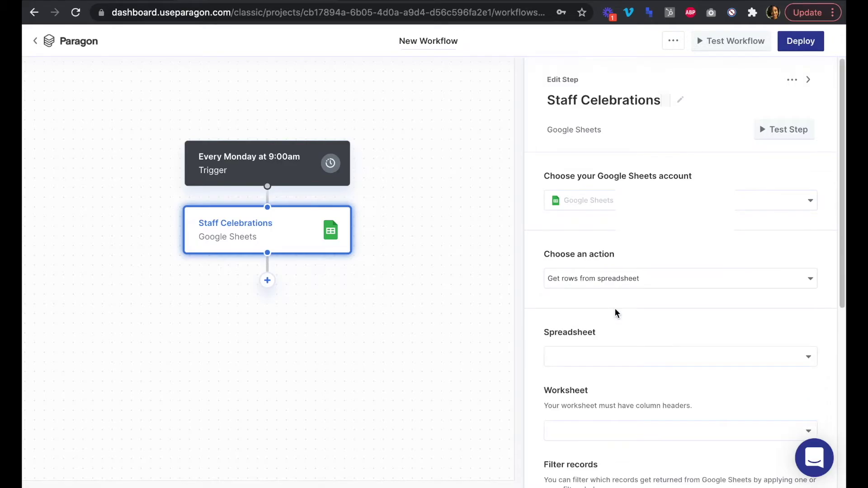
{"action": "scroll", "coordinate": [642, 294], "scroll_direction": "down", "scroll_amount": 3}
{"action": "left_click", "coordinate": [647, 310]}
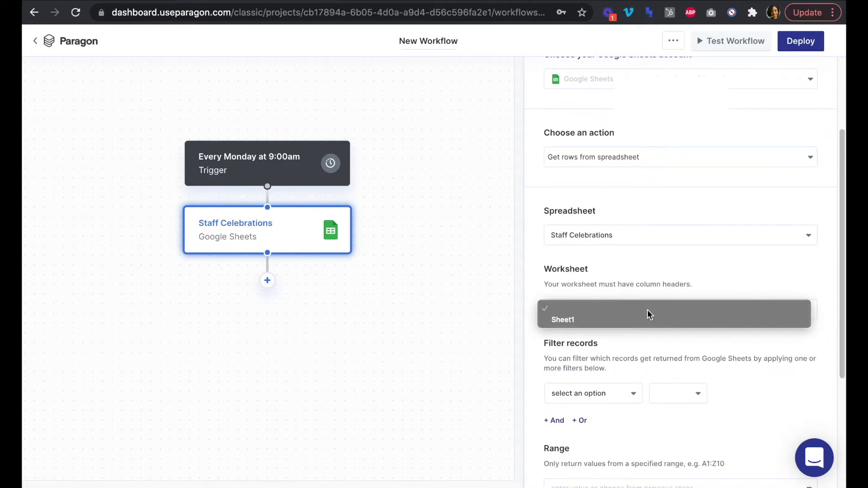
{"action": "left_click", "coordinate": [638, 317]}
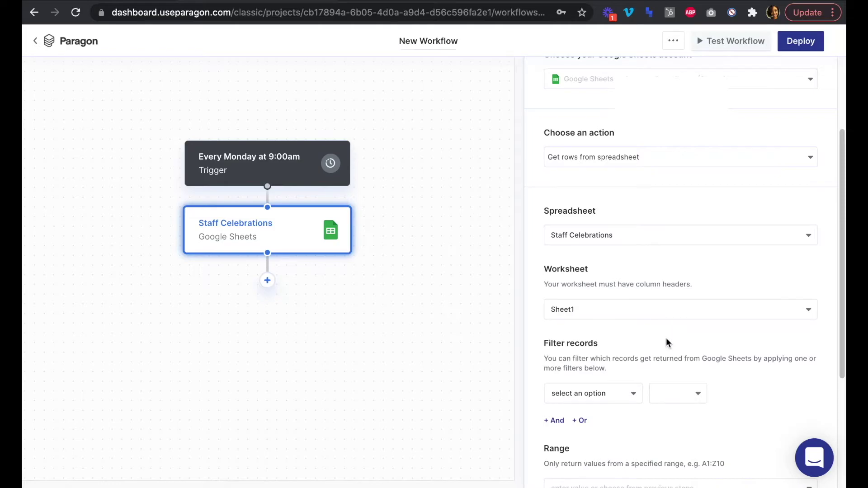
Step: Review the filter and range options of the Staff Celebrations step, and run a test of the step
{"action": "scroll", "coordinate": [666, 340], "scroll_direction": "down", "scroll_amount": 4}
{"action": "scroll", "coordinate": [666, 339], "scroll_direction": "up", "scroll_amount": 4}
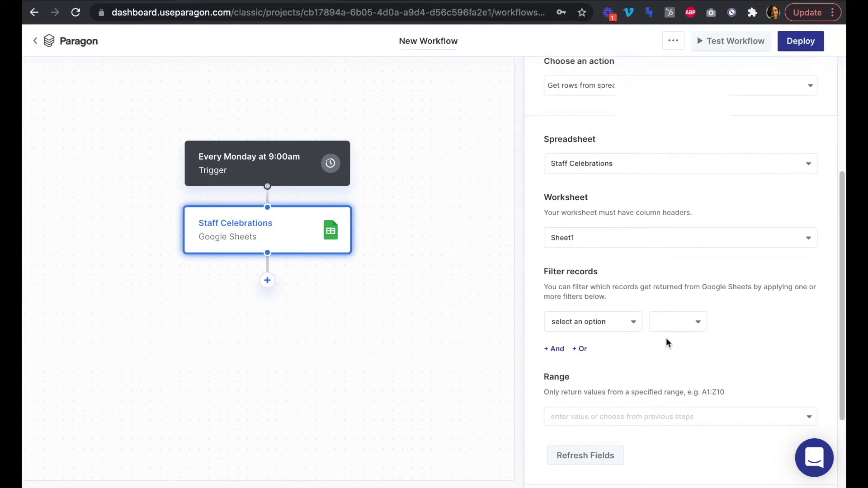
{"action": "scroll", "coordinate": [666, 337], "scroll_direction": "up", "scroll_amount": 2}
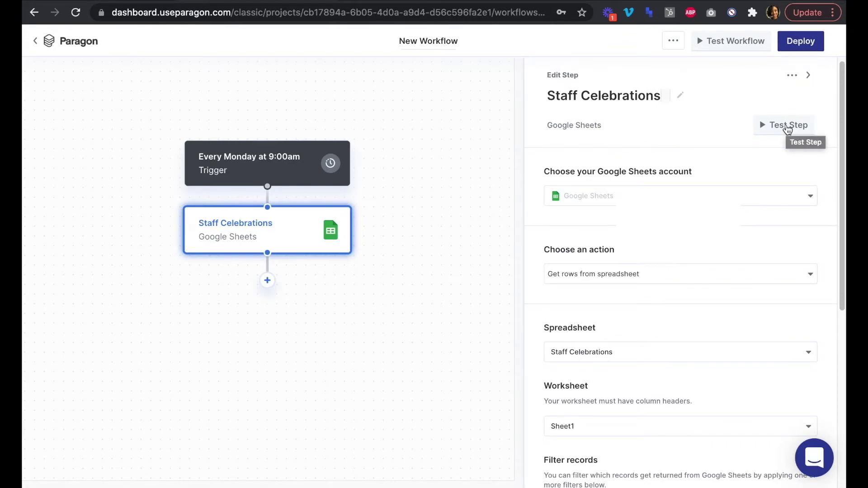
{"action": "left_click", "coordinate": [787, 127]}
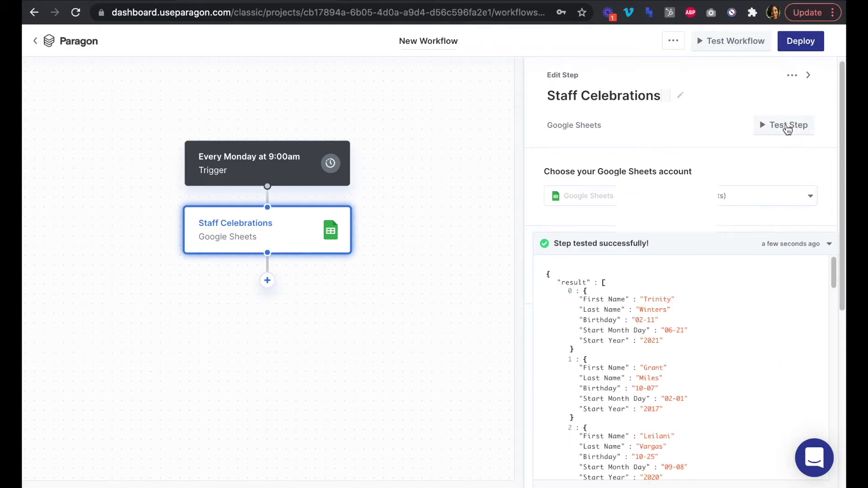
Step: Review the staff records returned by the Staff Celebrations test through to the last entry, and collapse the test output
{"action": "scroll", "coordinate": [666, 316], "scroll_direction": "down", "scroll_amount": 2}
{"action": "scroll", "coordinate": [666, 316], "scroll_direction": "up", "scroll_amount": 2}
{"action": "scroll", "coordinate": [637, 335], "scroll_direction": "down", "scroll_amount": 9}
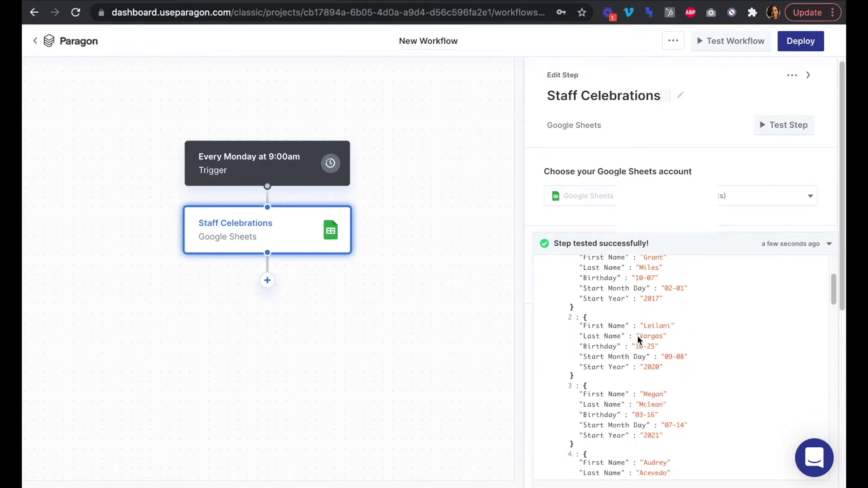
{"action": "scroll", "coordinate": [636, 335], "scroll_direction": "down", "scroll_amount": 16}
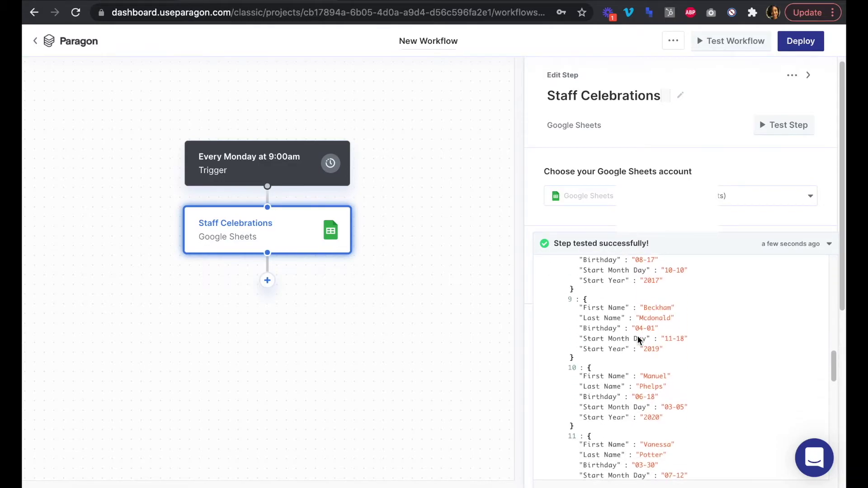
{"action": "scroll", "coordinate": [636, 335], "scroll_direction": "down", "scroll_amount": 5}
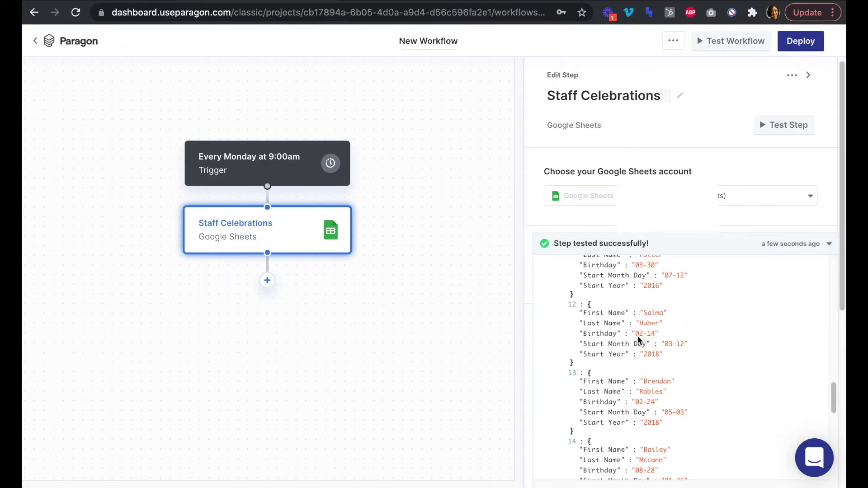
{"action": "scroll", "coordinate": [637, 337], "scroll_direction": "down", "scroll_amount": 11}
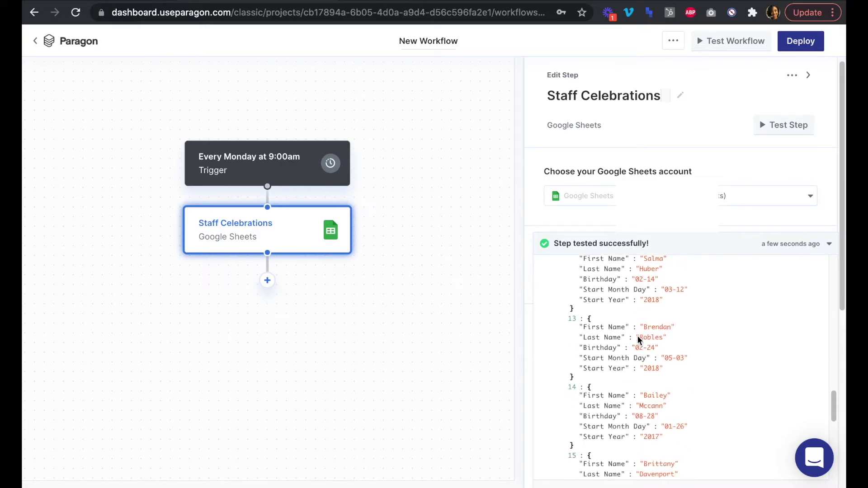
{"action": "scroll", "coordinate": [638, 338], "scroll_direction": "down", "scroll_amount": 4}
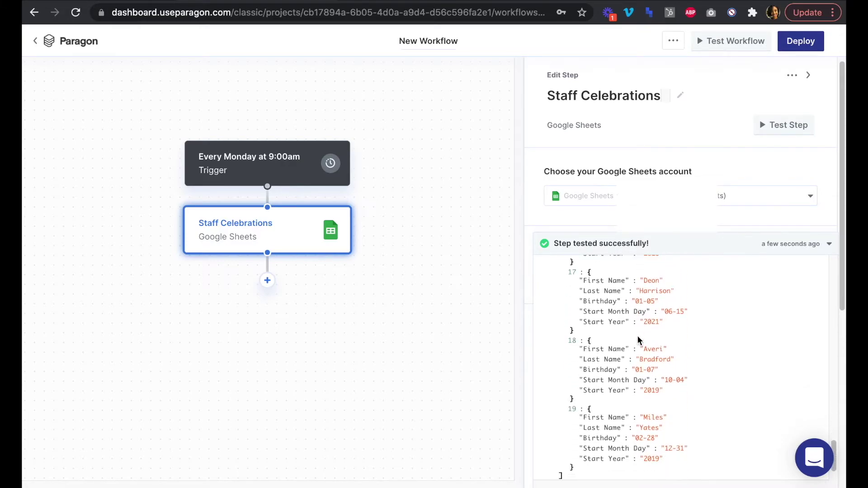
{"action": "scroll", "coordinate": [637, 339], "scroll_direction": "down", "scroll_amount": 1}
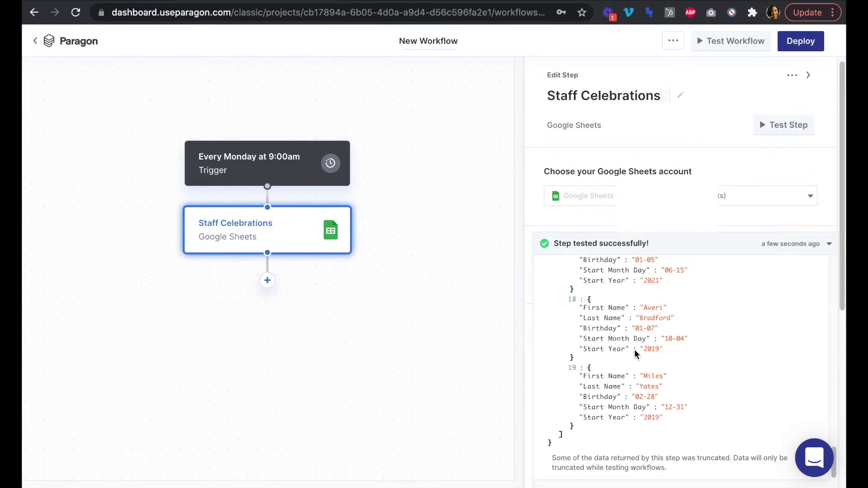
{"action": "scroll", "coordinate": [633, 349], "scroll_direction": "up", "scroll_amount": 1}
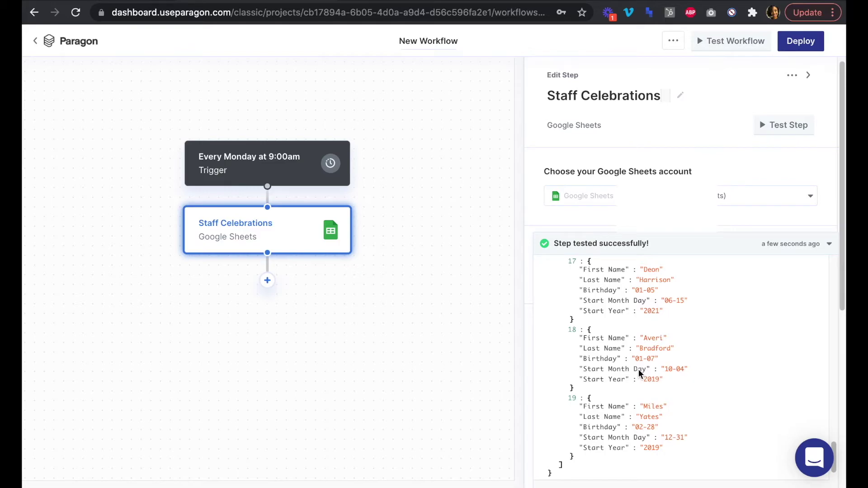
{"action": "scroll", "coordinate": [684, 325], "scroll_direction": "up", "scroll_amount": 9}
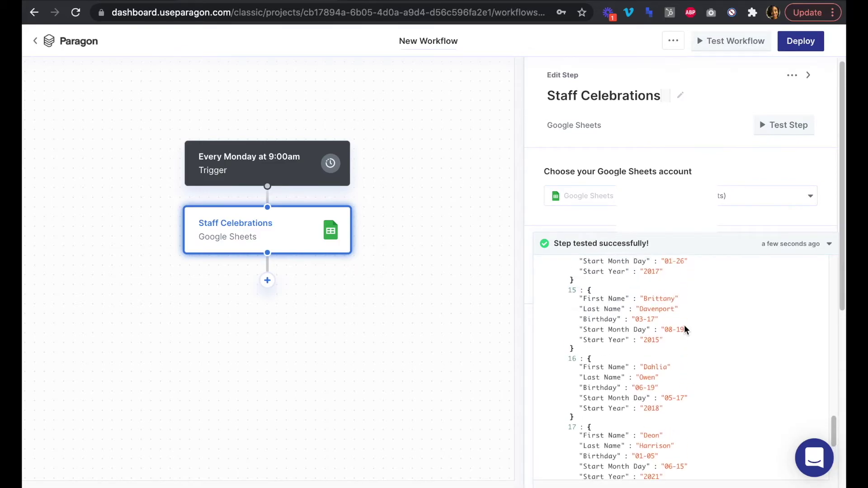
{"action": "scroll", "coordinate": [684, 329], "scroll_direction": "up", "scroll_amount": 3}
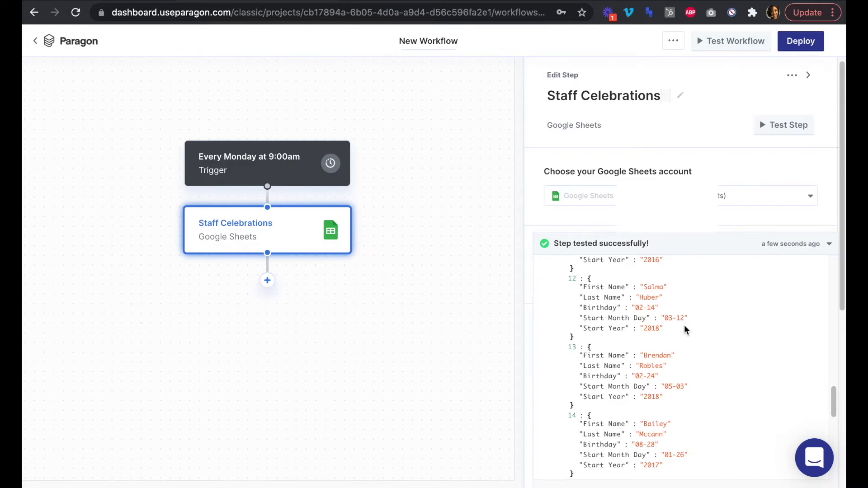
{"action": "scroll", "coordinate": [685, 304], "scroll_direction": "up", "scroll_amount": 2}
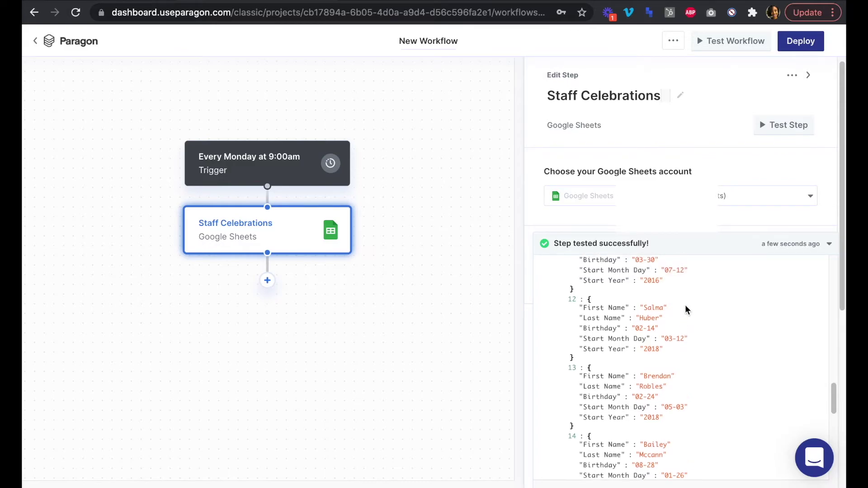
{"action": "left_click", "coordinate": [686, 247]}
Step: Filter the returned records on the Start Month Day column with the (Date/time) Before condition
{"action": "scroll", "coordinate": [678, 274], "scroll_direction": "down", "scroll_amount": 4}
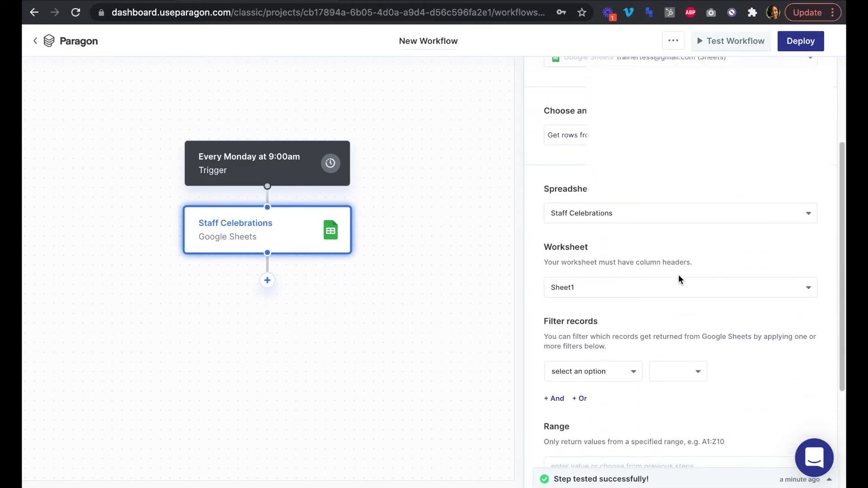
{"action": "scroll", "coordinate": [678, 275], "scroll_direction": "down", "scroll_amount": 2}
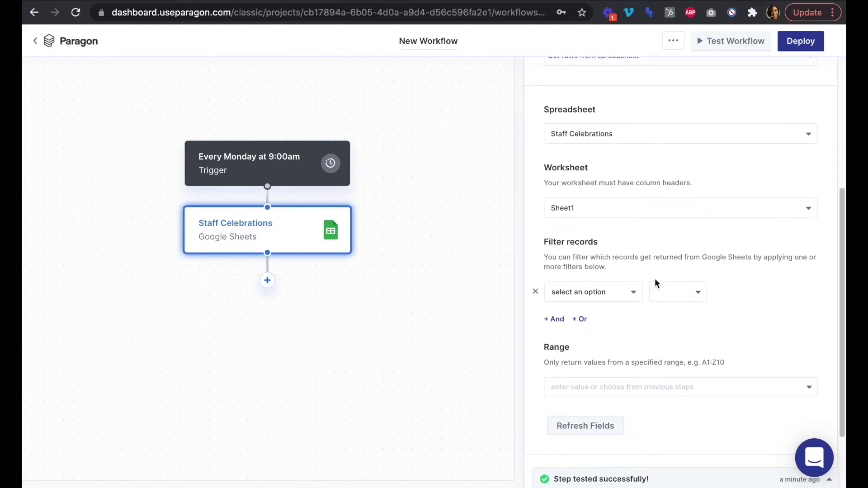
{"action": "left_click", "coordinate": [633, 296]}
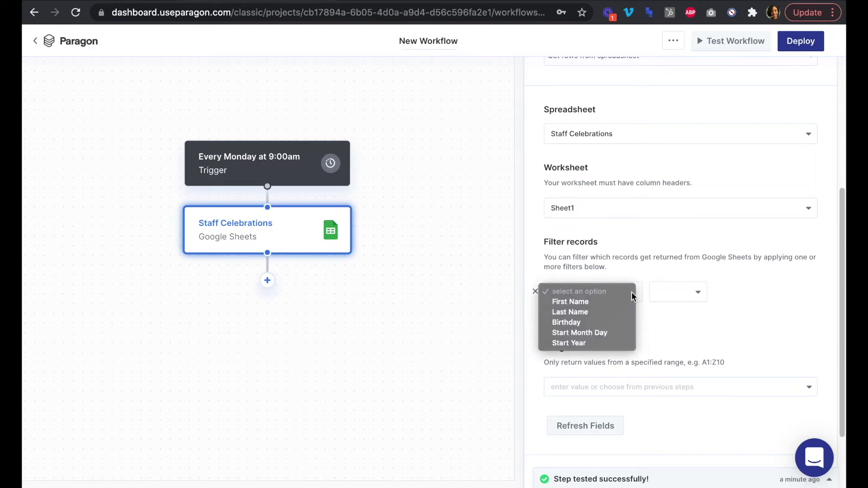
{"action": "left_click", "coordinate": [597, 333]}
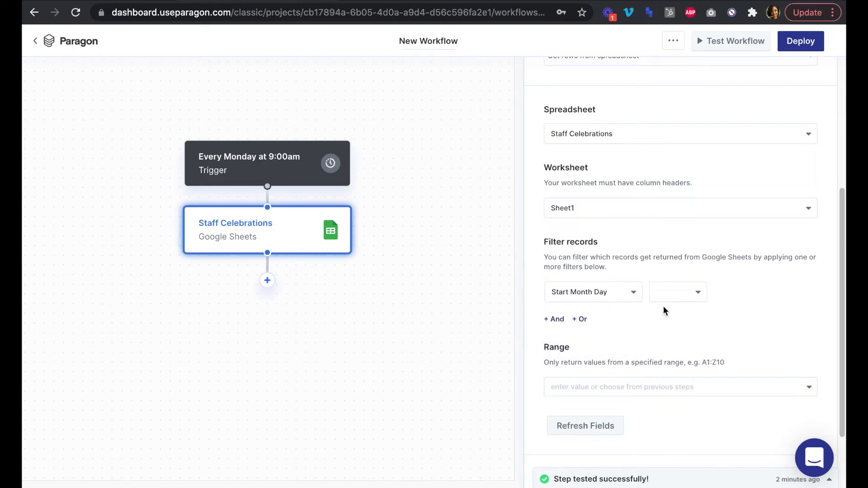
{"action": "left_click", "coordinate": [696, 294]}
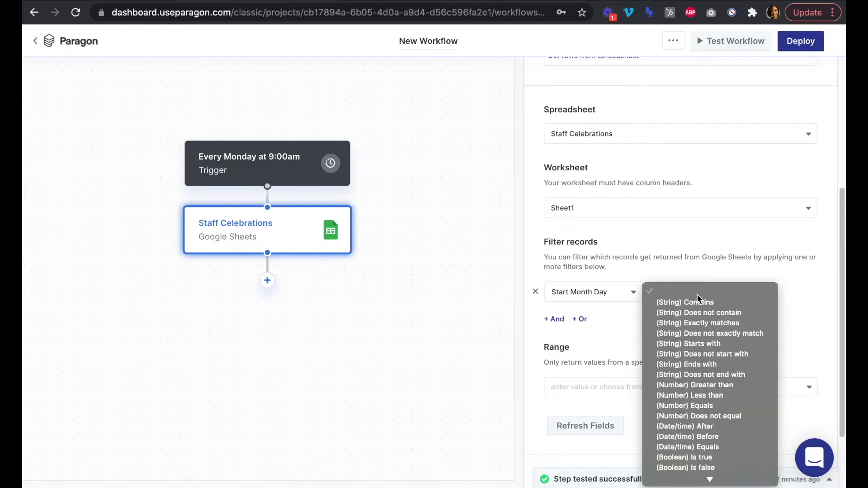
{"action": "left_click", "coordinate": [696, 436]}
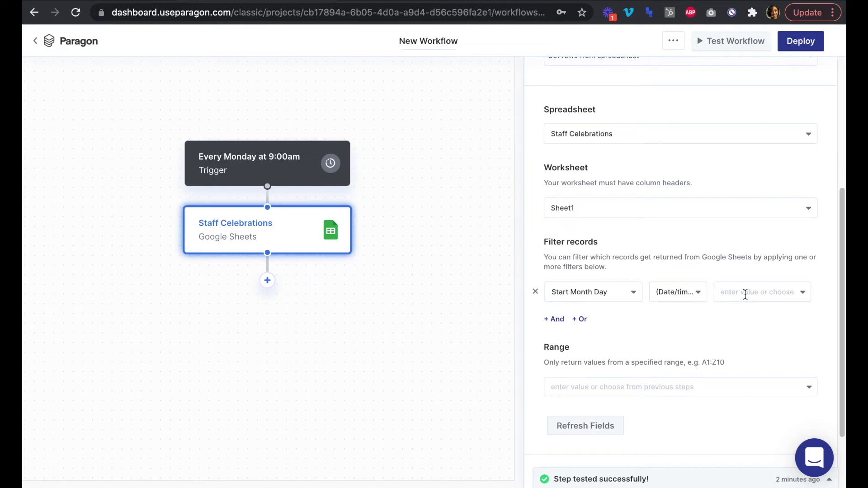
Step: Set the comparison date of the Start Month Day filter to 2016-08-15
{"action": "left_click", "coordinate": [802, 293]}
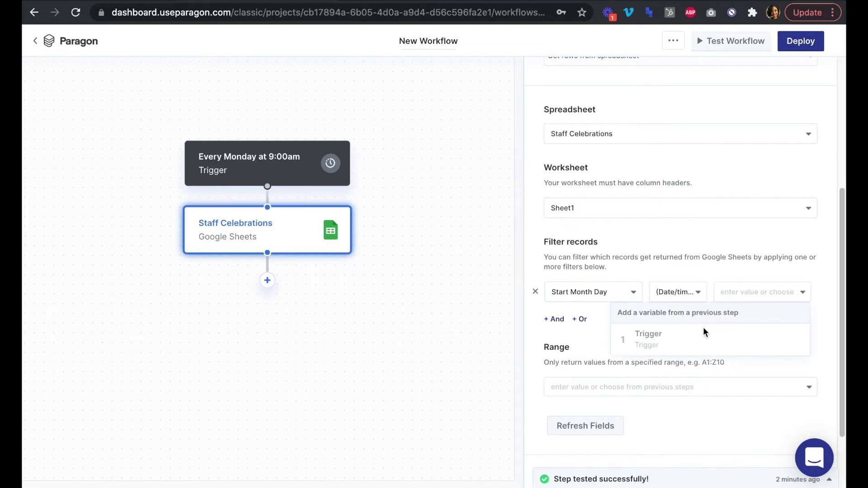
{"action": "left_click", "coordinate": [732, 292]}
{"action": "type", "text": "20"}
{"action": "key", "text": "BackSpace"}
{"action": "key", "text": "BackSpace"}
{"action": "type", "text": "20"}
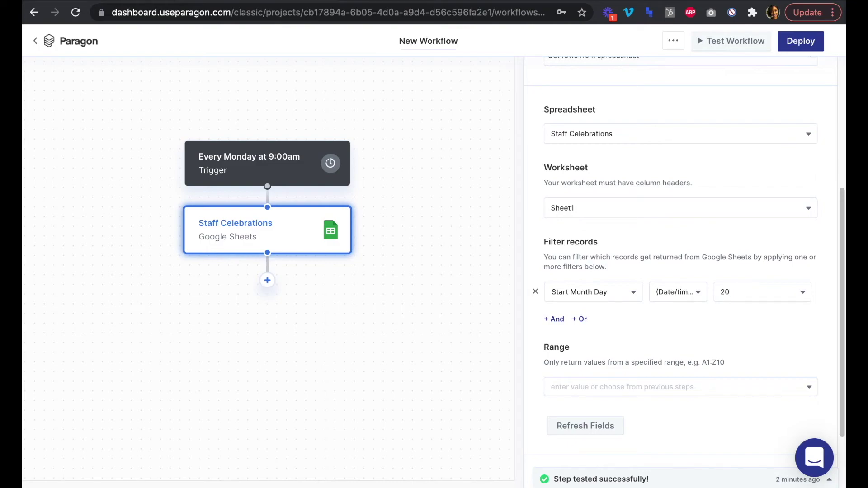
{"action": "type", "text": "16-08-15"}
Step: Test the Staff Celebrations step with the date filter, examine the start dates of all returned records, and collapse the output
{"action": "scroll", "coordinate": [733, 238], "scroll_direction": "up", "scroll_amount": 4}
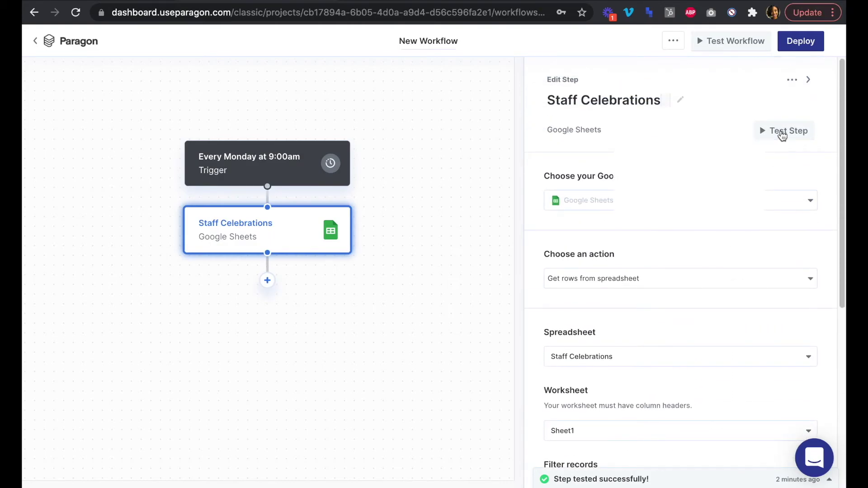
{"action": "left_click", "coordinate": [780, 130]}
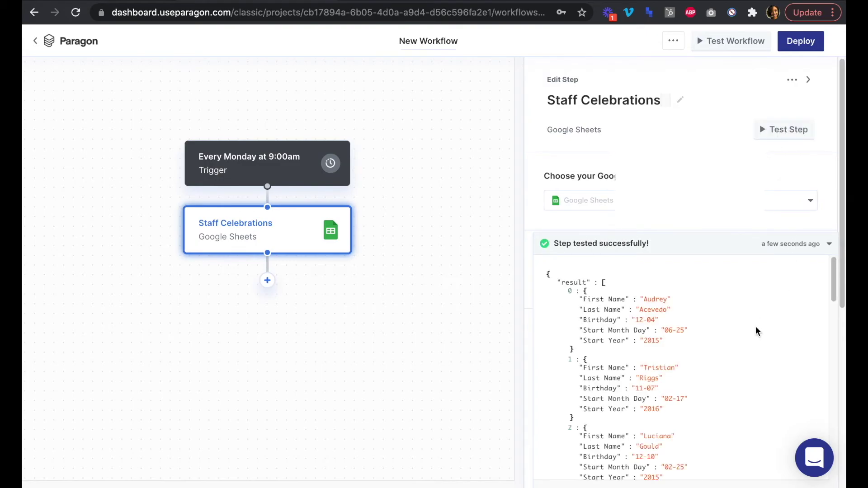
{"action": "scroll", "coordinate": [756, 327], "scroll_direction": "down", "scroll_amount": 5}
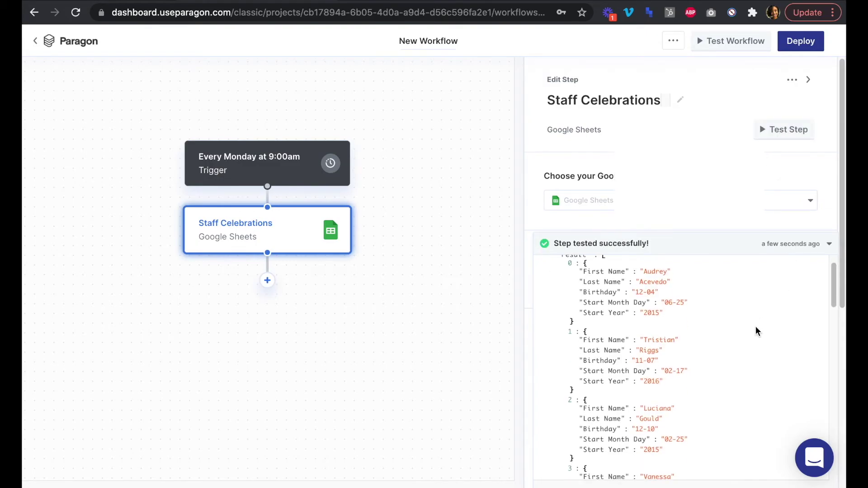
{"action": "scroll", "coordinate": [755, 326], "scroll_direction": "down", "scroll_amount": 14}
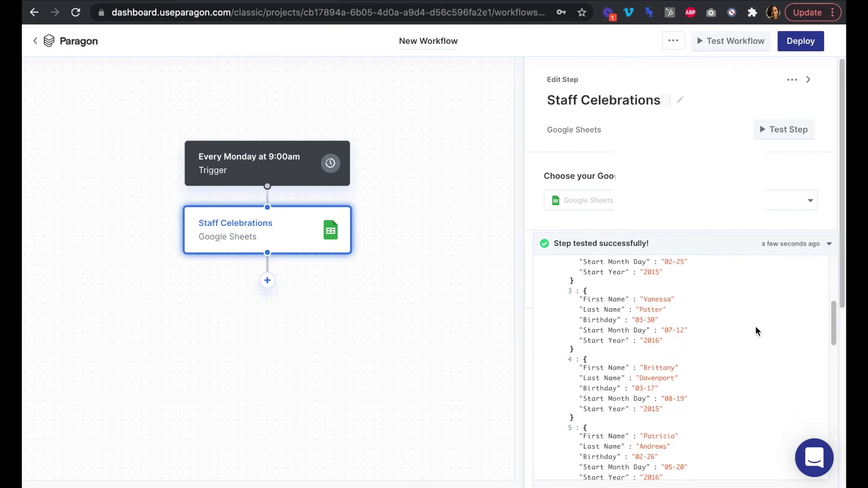
{"action": "scroll", "coordinate": [756, 326], "scroll_direction": "down", "scroll_amount": 6}
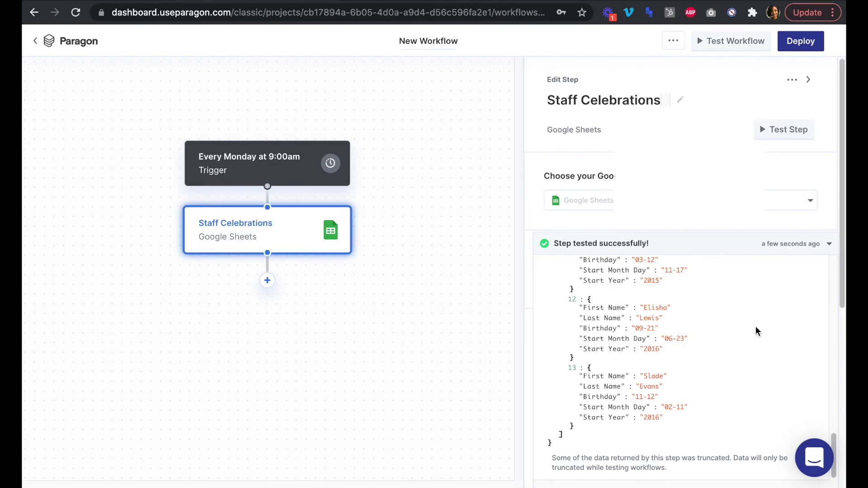
{"action": "scroll", "coordinate": [659, 359], "scroll_direction": "up", "scroll_amount": 4}
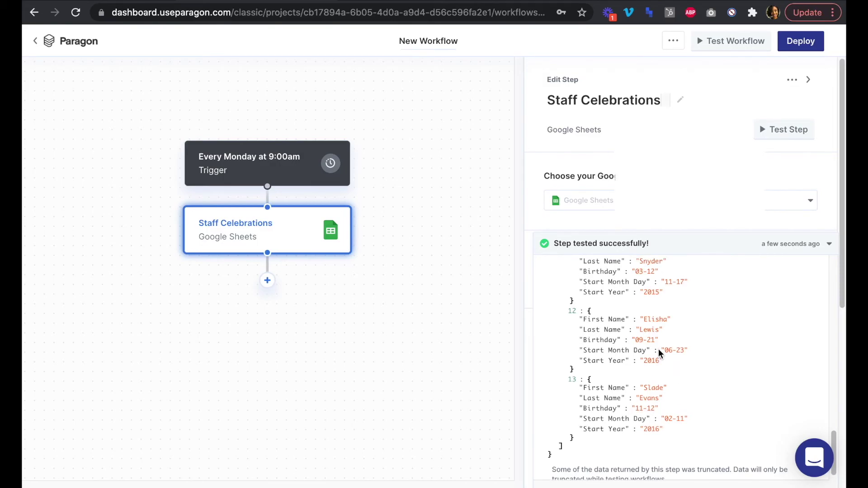
{"action": "scroll", "coordinate": [658, 348], "scroll_direction": "up", "scroll_amount": 6}
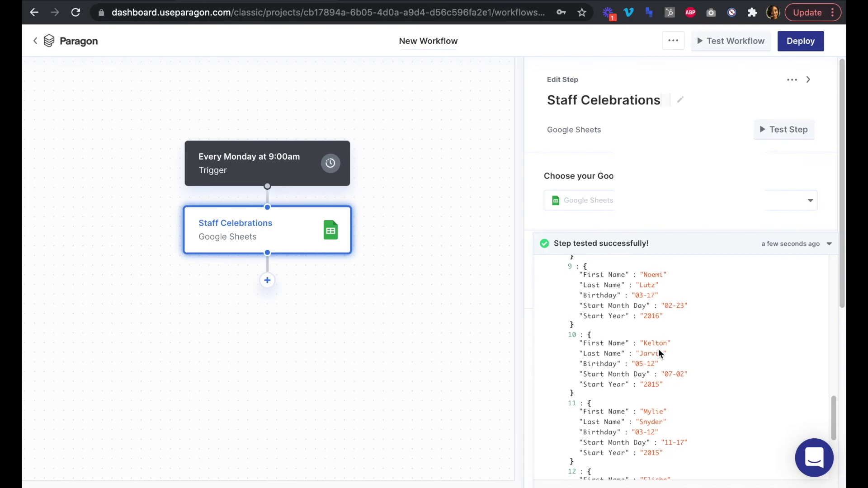
{"action": "scroll", "coordinate": [658, 348], "scroll_direction": "up", "scroll_amount": 5}
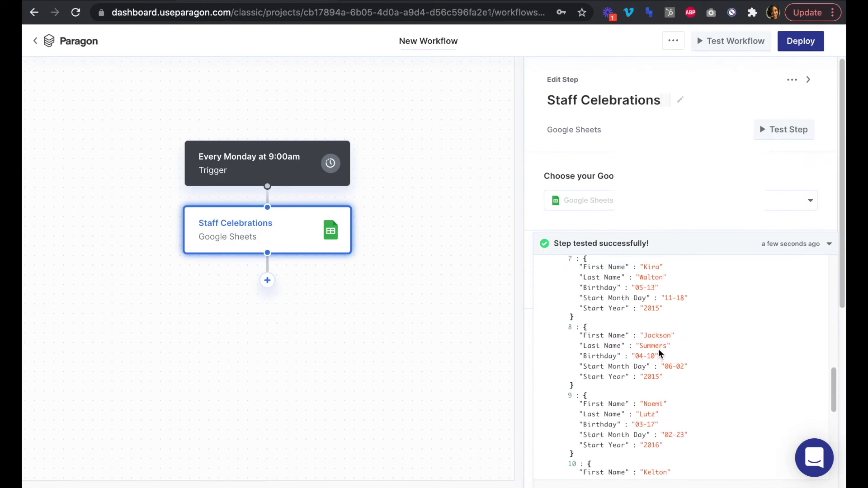
{"action": "scroll", "coordinate": [658, 352], "scroll_direction": "up", "scroll_amount": 1}
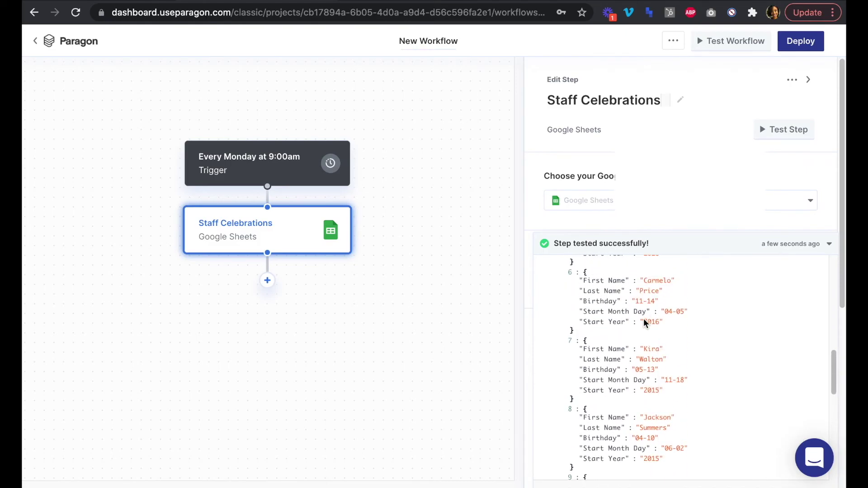
{"action": "scroll", "coordinate": [659, 332], "scroll_direction": "up", "scroll_amount": 8}
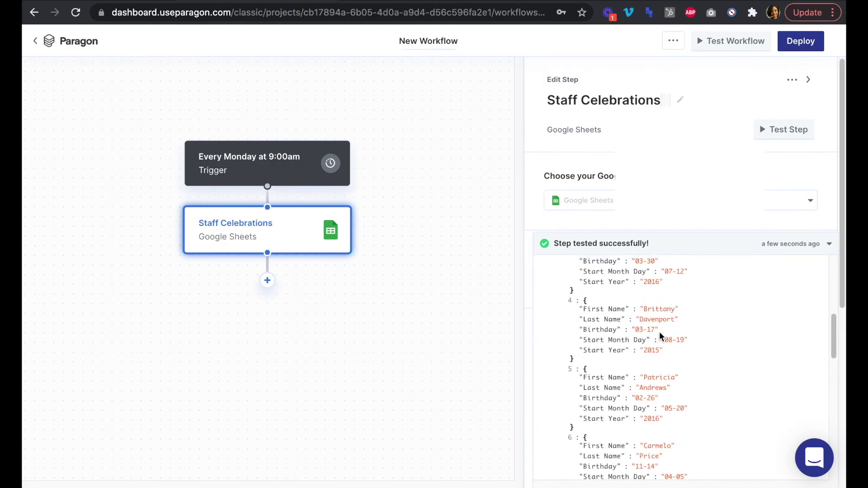
{"action": "scroll", "coordinate": [658, 332], "scroll_direction": "up", "scroll_amount": 13}
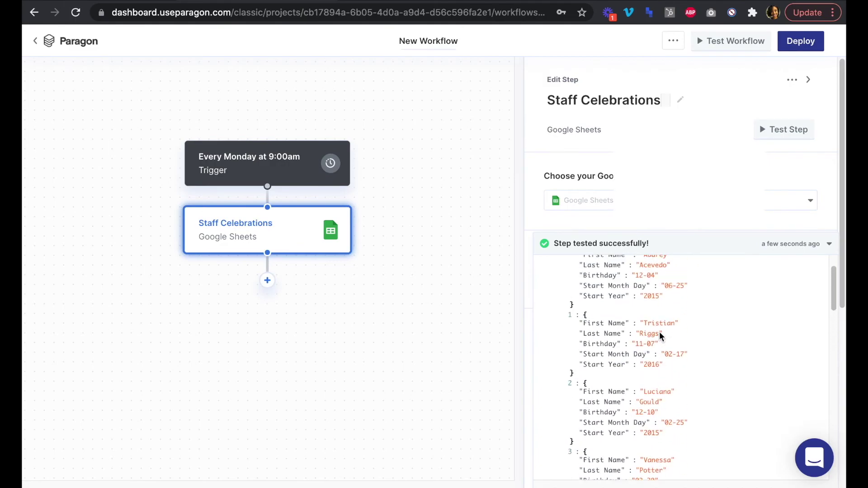
{"action": "left_click", "coordinate": [694, 245]}
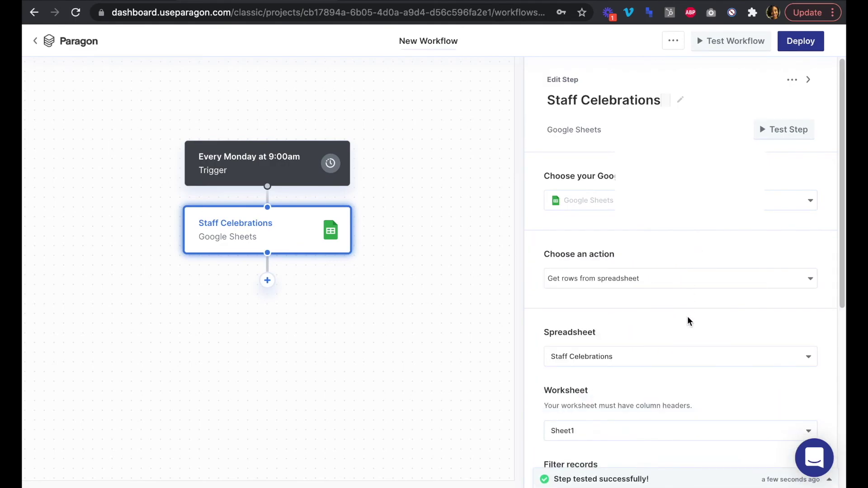
Step: Remove the Start Month Day filter from the Staff Celebrations step
{"action": "scroll", "coordinate": [687, 316], "scroll_direction": "down", "scroll_amount": 2}
{"action": "scroll", "coordinate": [687, 315], "scroll_direction": "down", "scroll_amount": 3}
{"action": "mouse_move", "coordinate": [537, 340]}
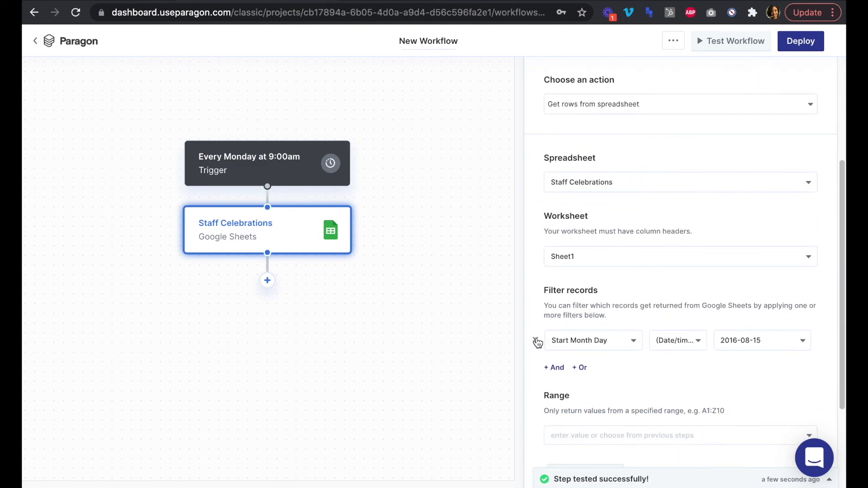
{"action": "left_click", "coordinate": [536, 341]}
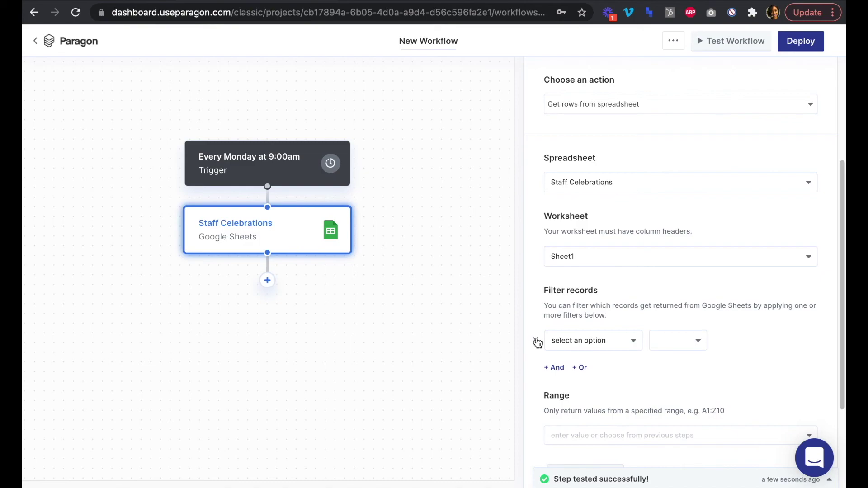